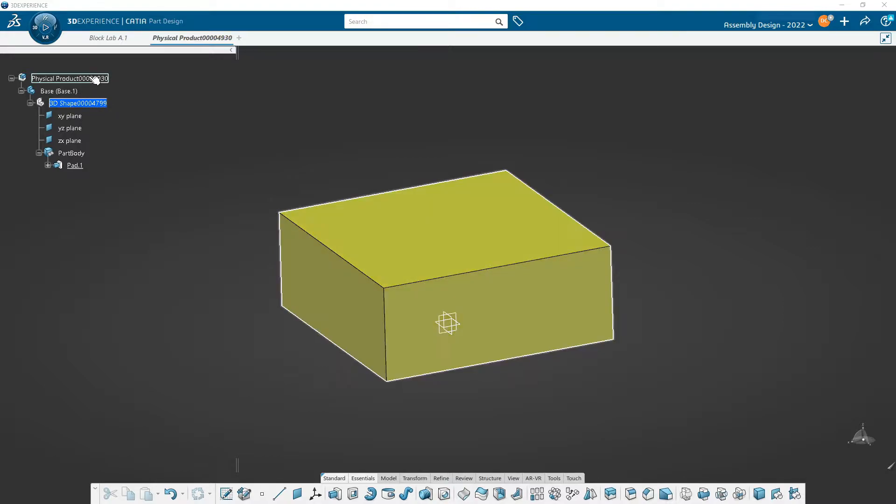
- Activate the root product in Assembly Design and set its title to Block_lab
{"action": "double_click", "coordinate": [94, 79]}
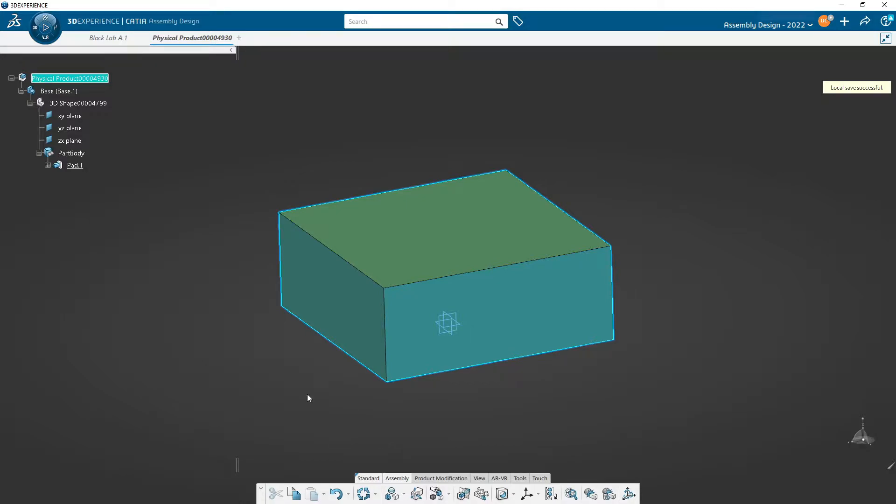
{"action": "right_click", "coordinate": [94, 78]}
{"action": "left_click", "coordinate": [138, 125]}
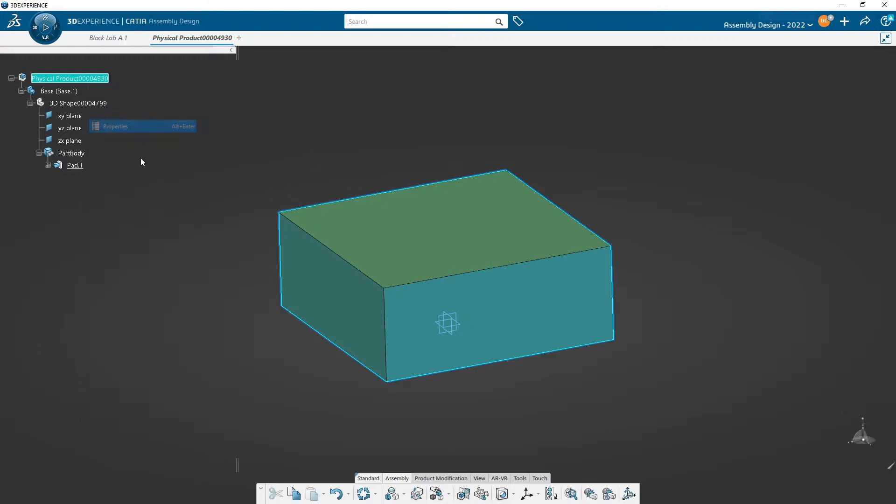
{"action": "left_click", "coordinate": [297, 97]}
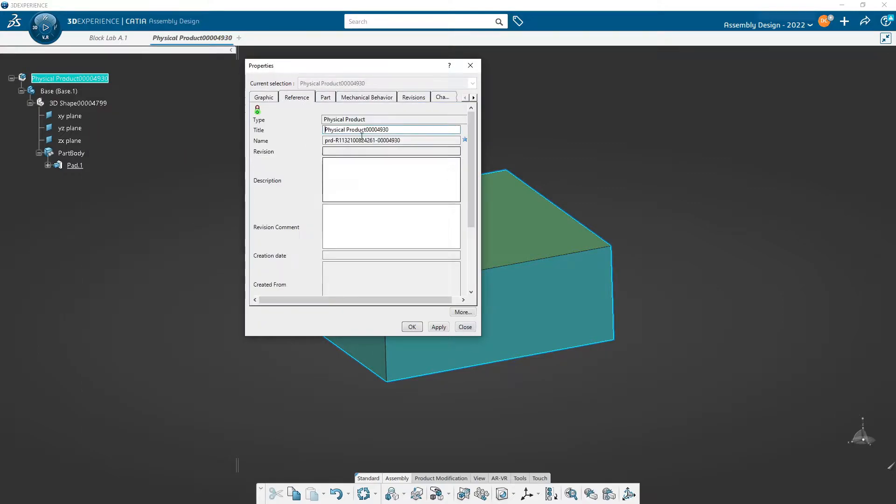
{"action": "left_click_drag", "start_coordinate": [390, 130], "coordinate": [278, 127]}
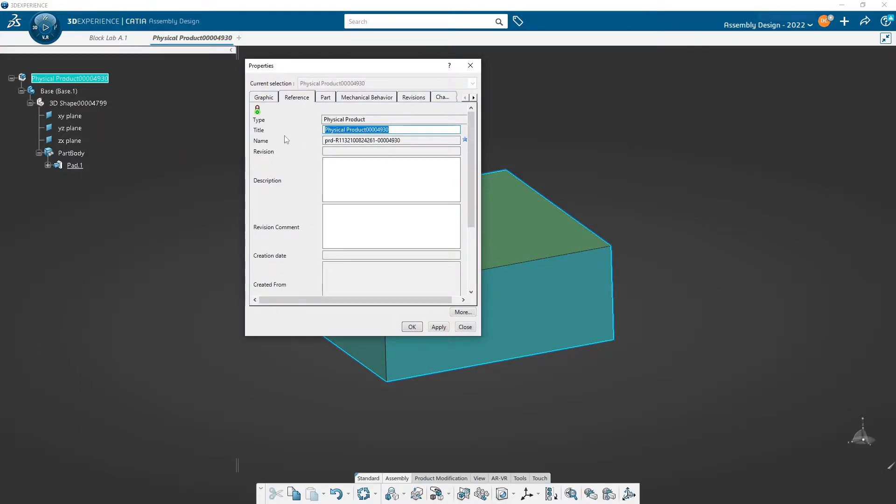
{"action": "type", "text": "Blo"}
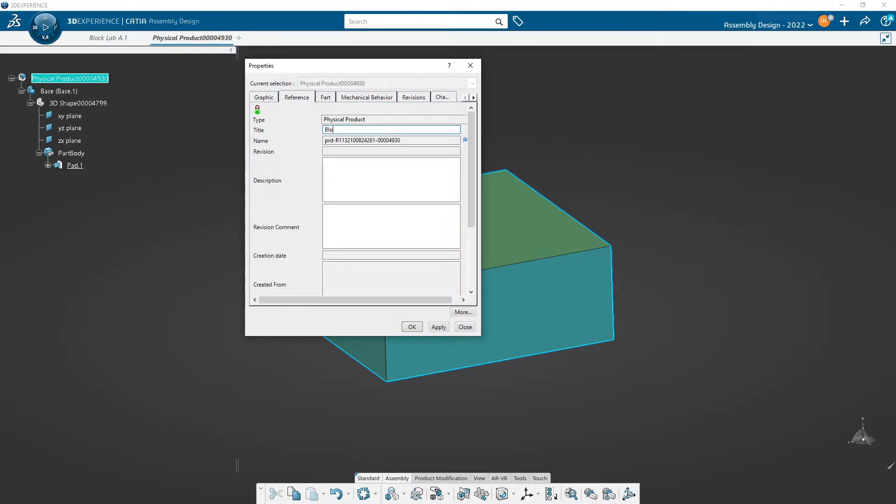
{"action": "type", "text": "ck_lab"}
{"action": "key", "text": "Return"}
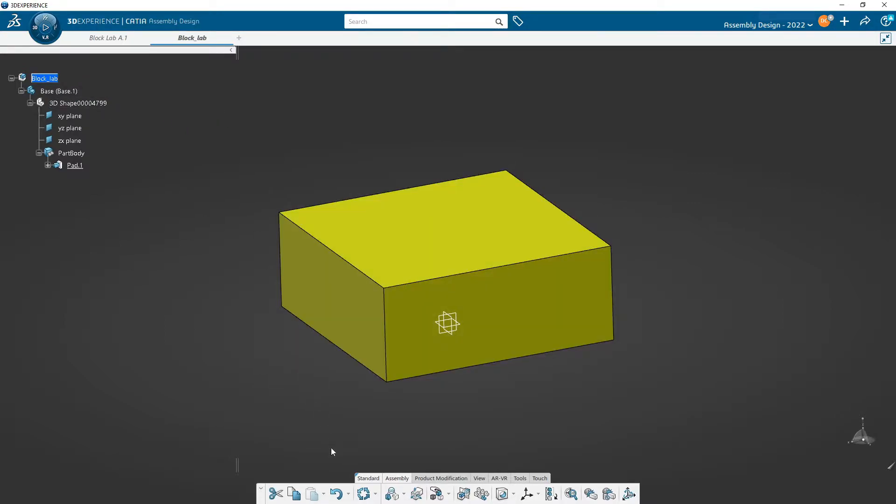
- Insert a new 3D part under the Block_lab root product
{"action": "left_click", "coordinate": [441, 478]}
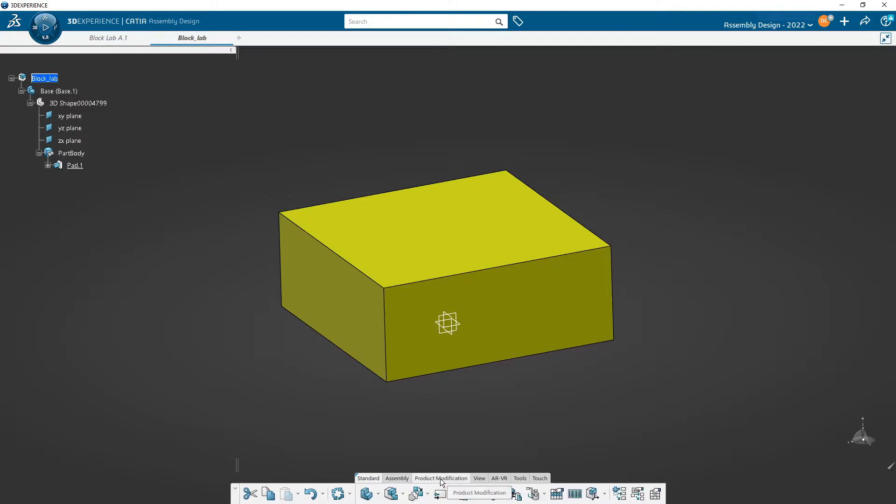
{"action": "left_click", "coordinate": [378, 497]}
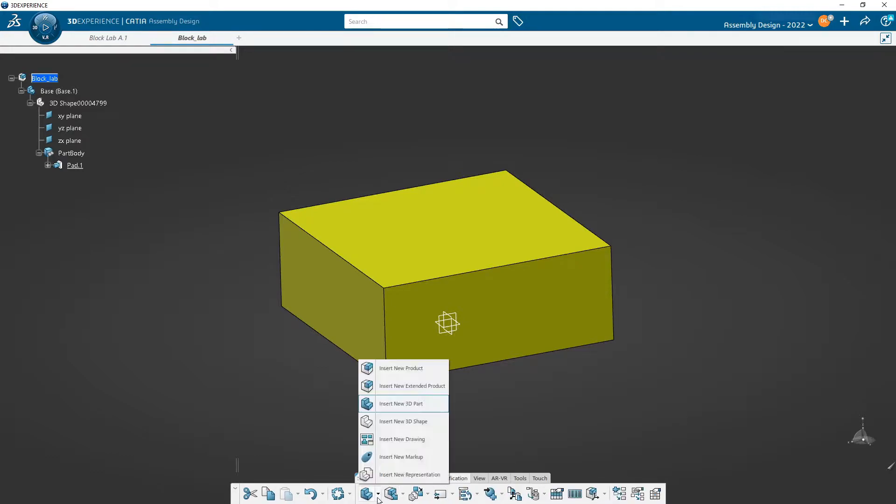
{"action": "left_click", "coordinate": [382, 403]}
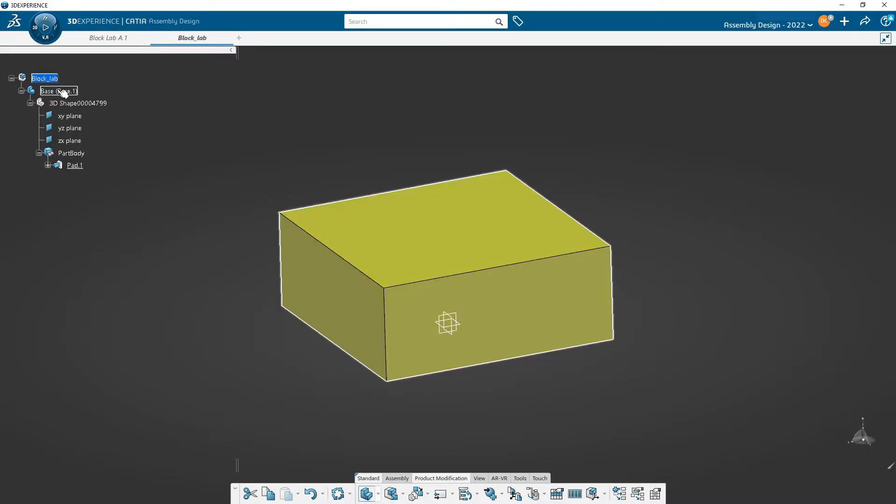
{"action": "left_click", "coordinate": [63, 93]}
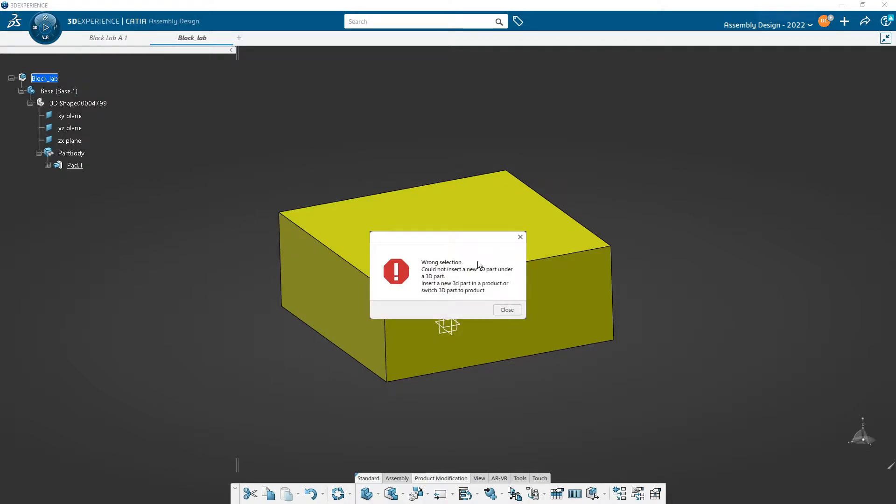
{"action": "left_click", "coordinate": [507, 310]}
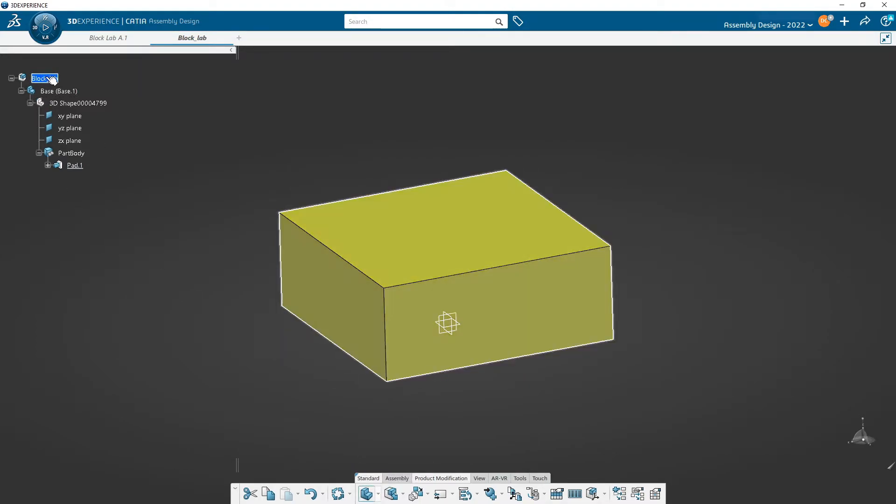
{"action": "left_click", "coordinate": [53, 79]}
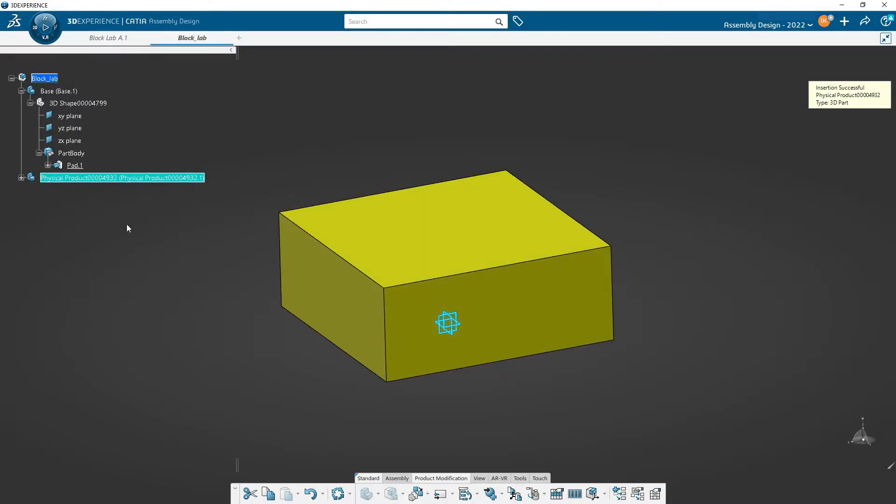
- Set the new 3D part's reference title to Top
{"action": "right_click", "coordinate": [117, 177]}
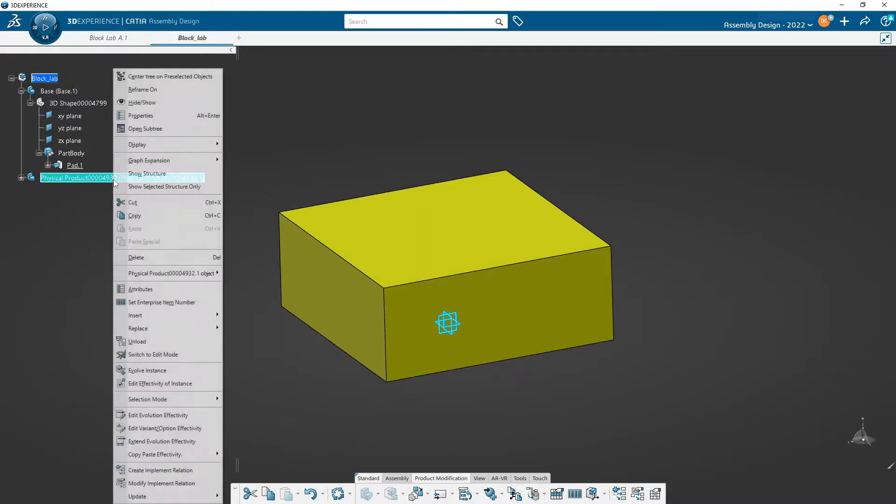
{"action": "left_click", "coordinate": [163, 115]}
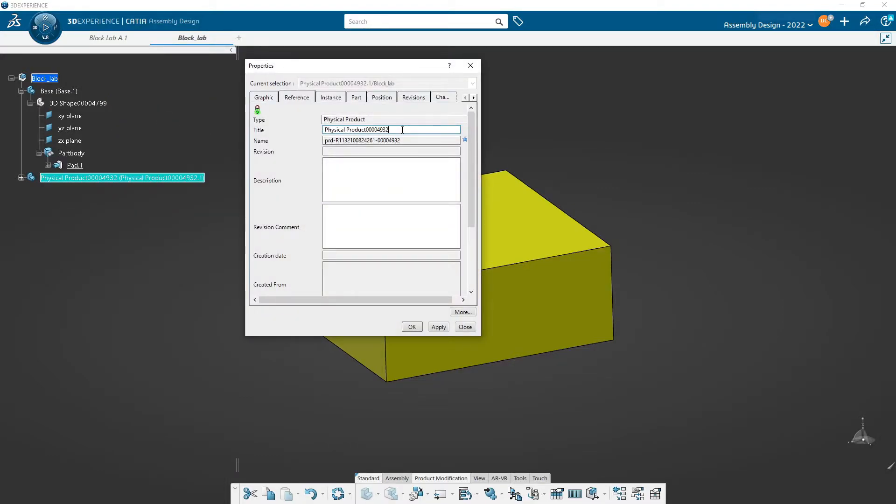
{"action": "left_click_drag", "start_coordinate": [406, 129], "coordinate": [322, 129]}
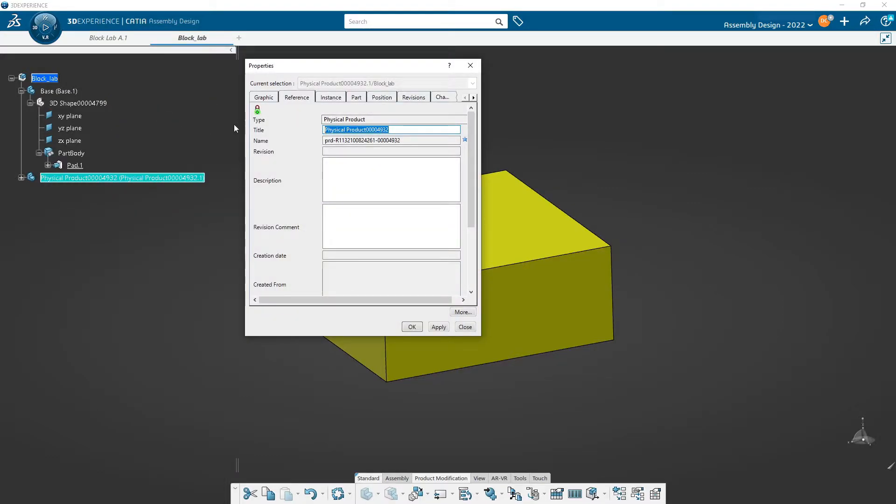
{"action": "type", "text": "Top"}
{"action": "key", "text": "Return"}
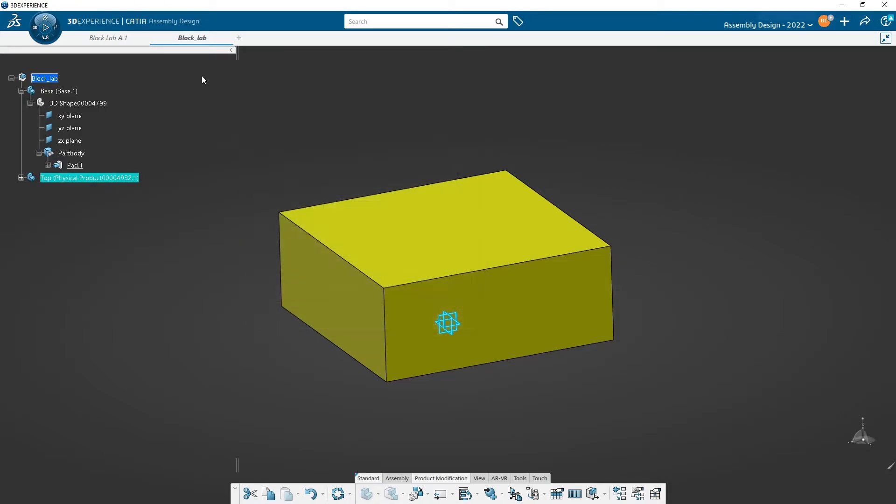
- Change the instance title of the Top part to Top.1
{"action": "right_click", "coordinate": [122, 179]}
{"action": "left_click", "coordinate": [180, 116]}
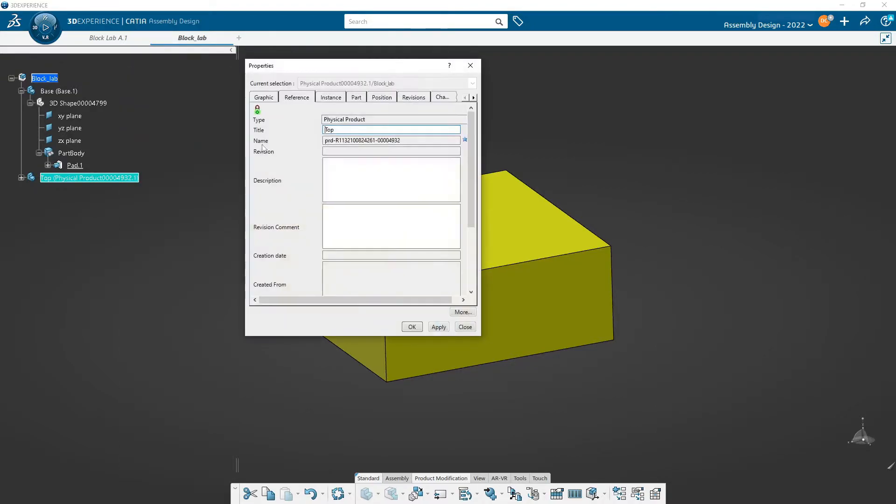
{"action": "left_click", "coordinate": [329, 97]}
{"action": "left_click_drag", "start_coordinate": [371, 130], "coordinate": [219, 140]}
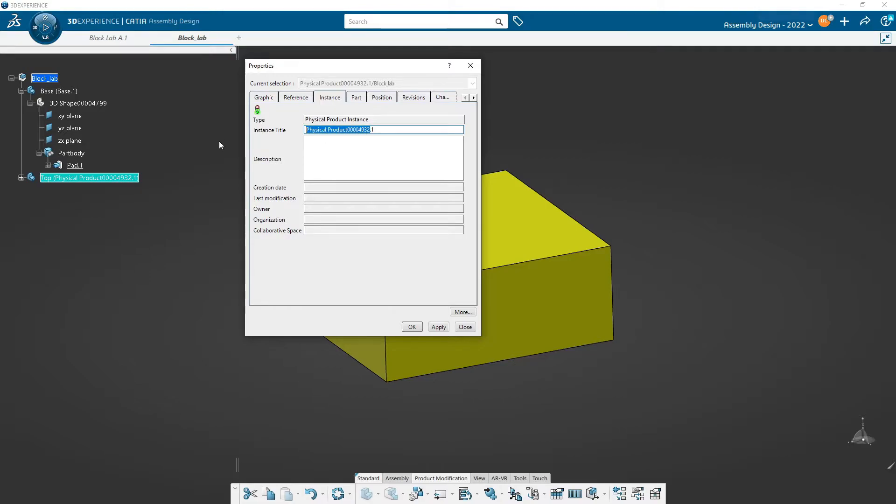
{"action": "type", "text": "Top"}
{"action": "key", "text": "Return"}
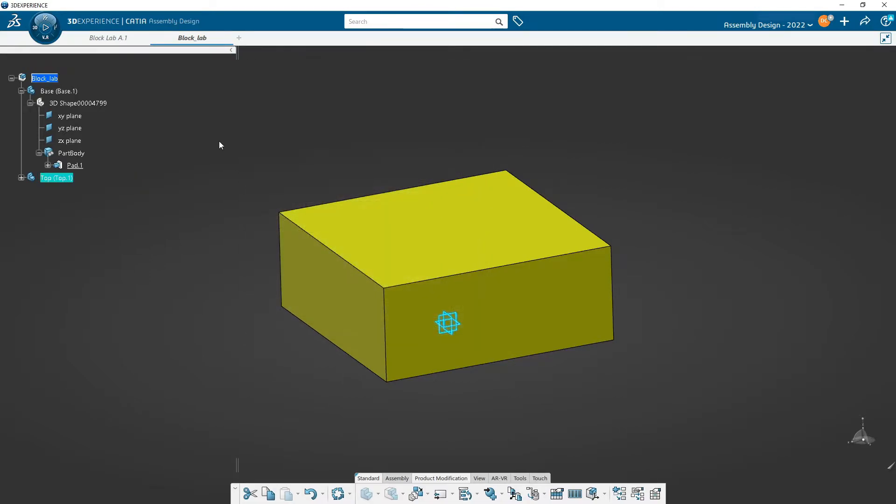
{"action": "left_click", "coordinate": [235, 113]}
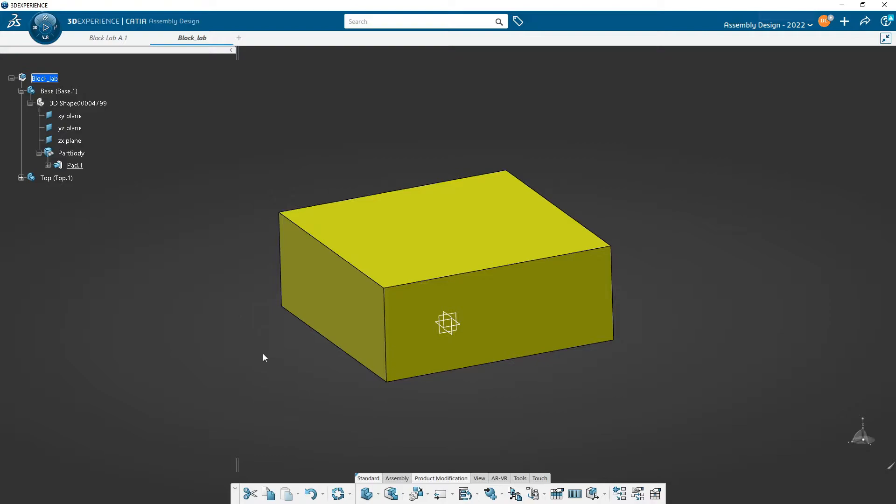
- Expand the Top part's structure and its 3D shape, and activate its PartBody for editing in Part Design
{"action": "left_click", "coordinate": [21, 177]}
{"action": "left_click", "coordinate": [30, 190]}
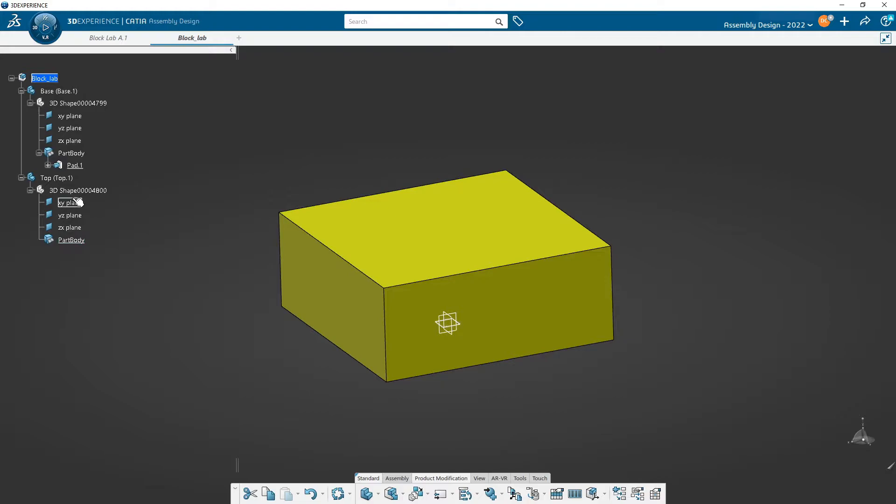
{"action": "left_click", "coordinate": [59, 179]}
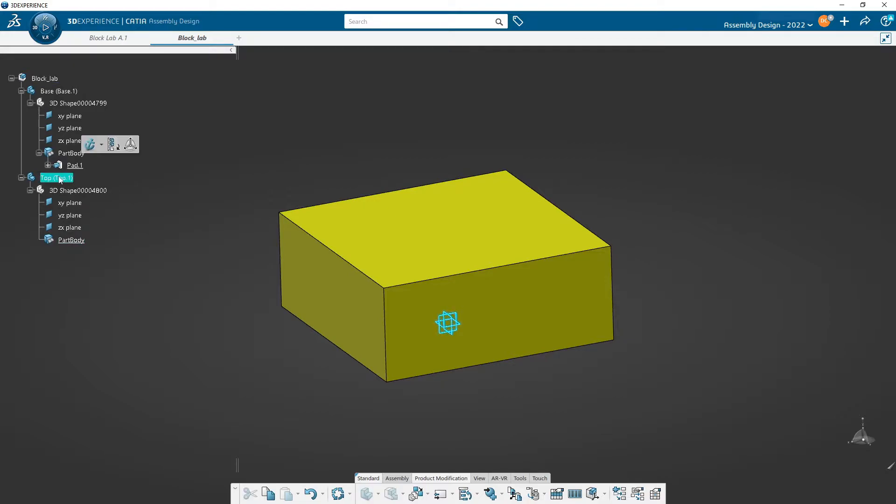
{"action": "left_click", "coordinate": [89, 192]}
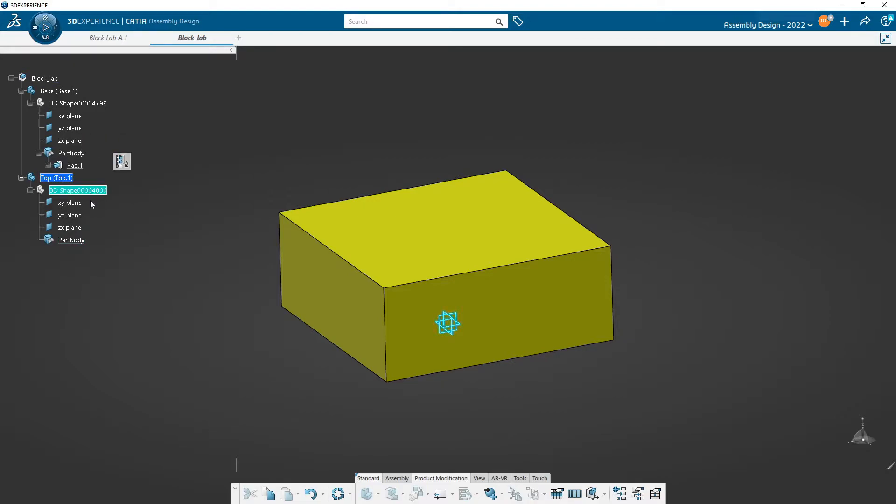
{"action": "double_click", "coordinate": [72, 239]}
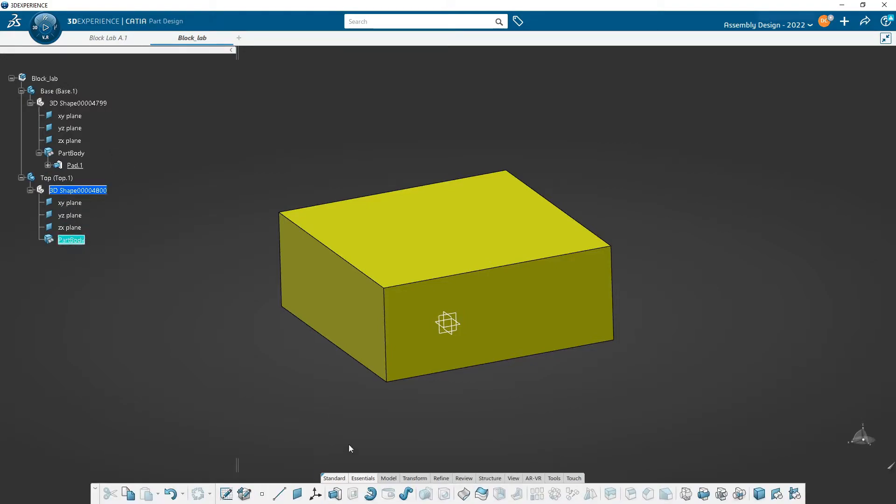
{"action": "middle_click_drag", "start_coordinate": [406, 370], "coordinate": [374, 396]}
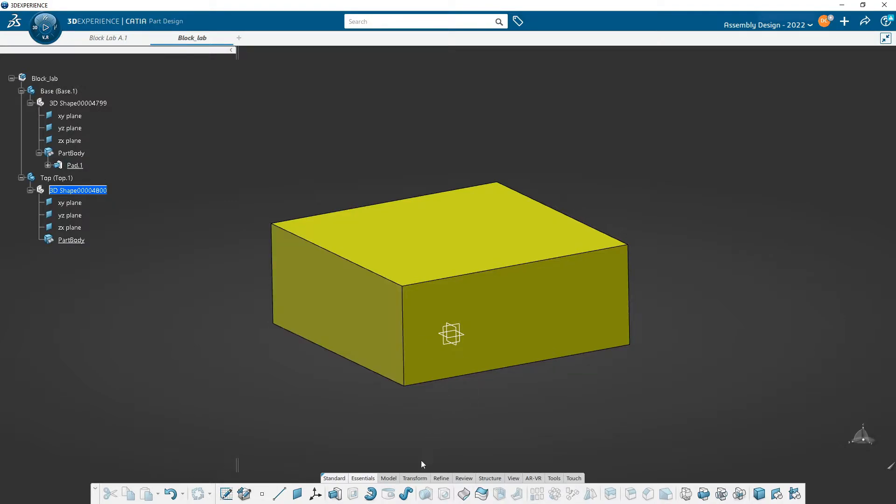
{"action": "middle_click_drag", "start_coordinate": [447, 393], "coordinate": [486, 376]}
{"action": "left_click", "coordinate": [439, 279]}
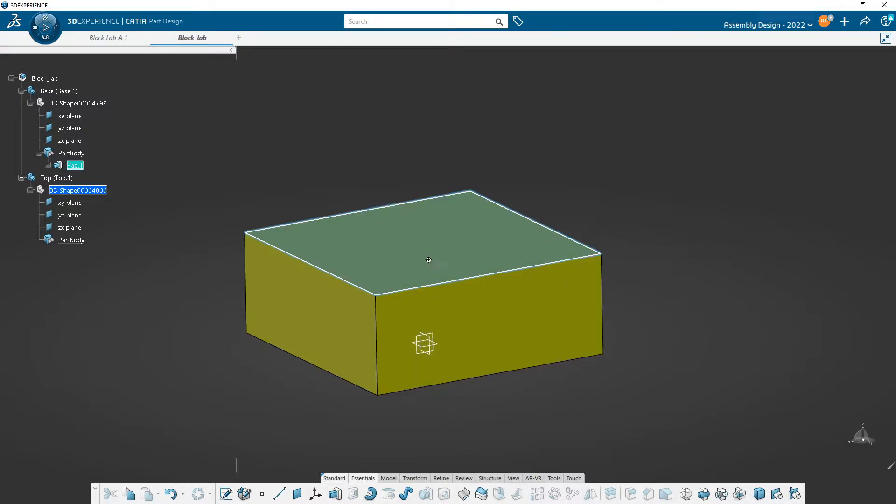
{"action": "middle_click_drag", "start_coordinate": [432, 262], "coordinate": [466, 244]}
{"action": "left_click", "coordinate": [355, 142]}
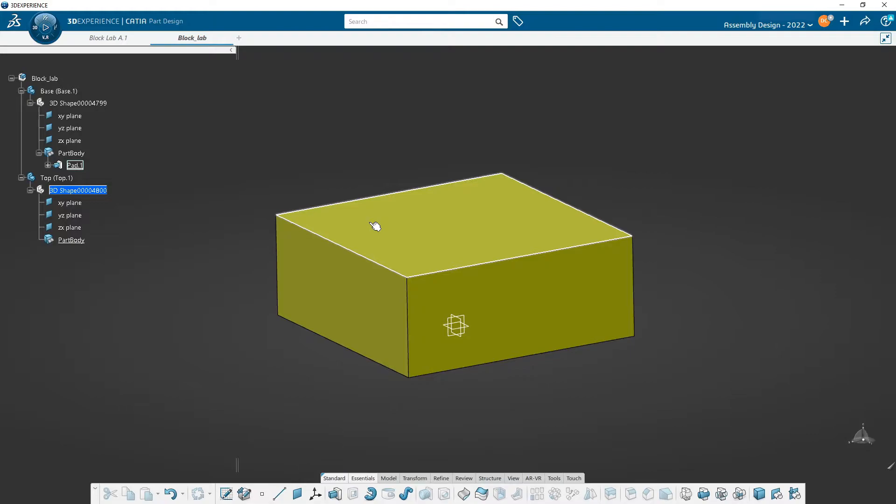
{"action": "middle_click_drag", "start_coordinate": [463, 330], "coordinate": [390, 150]}
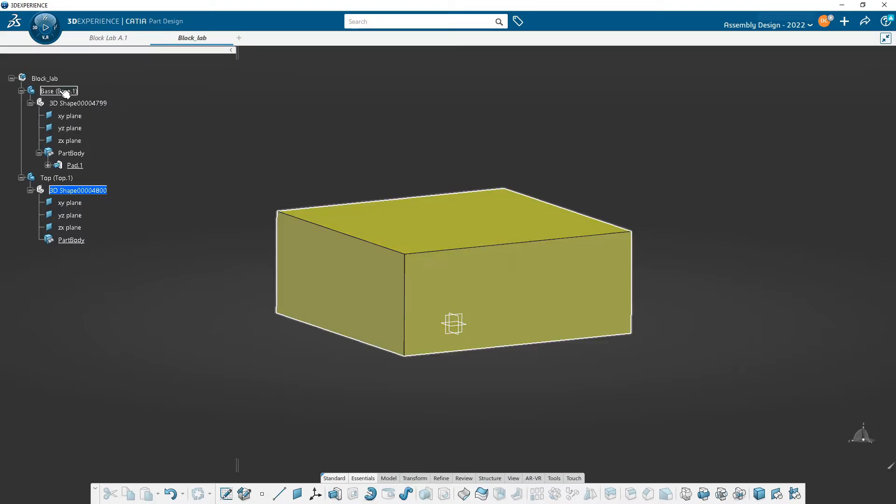
- Hide the Base part so only the Top part's reference planes are shown
{"action": "right_click", "coordinate": [60, 91]}
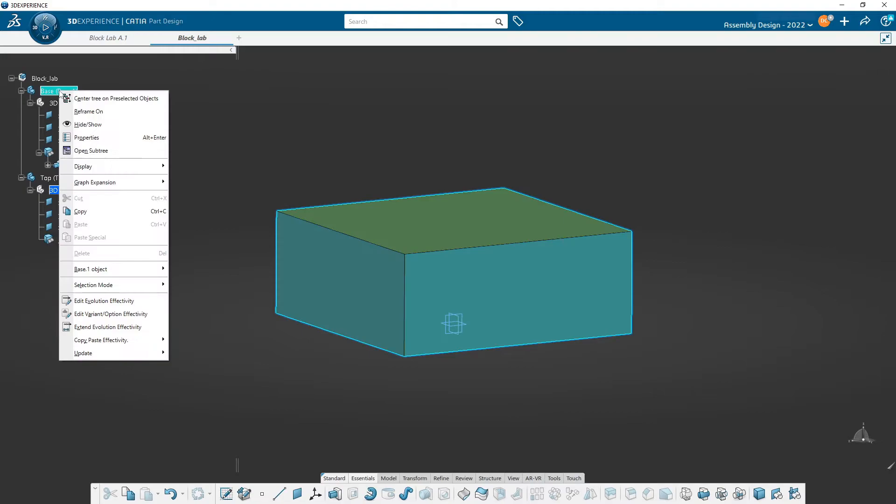
{"action": "left_click", "coordinate": [119, 125]}
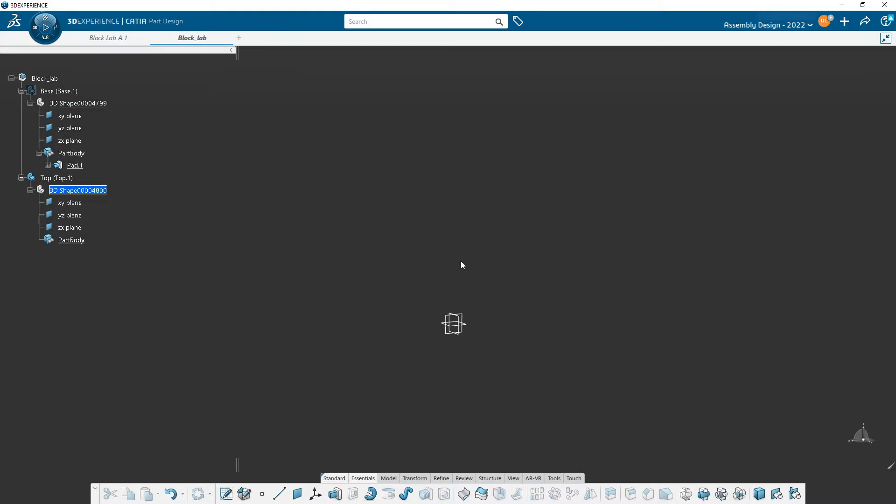
{"action": "middle_click_drag", "start_coordinate": [468, 276], "coordinate": [483, 240]}
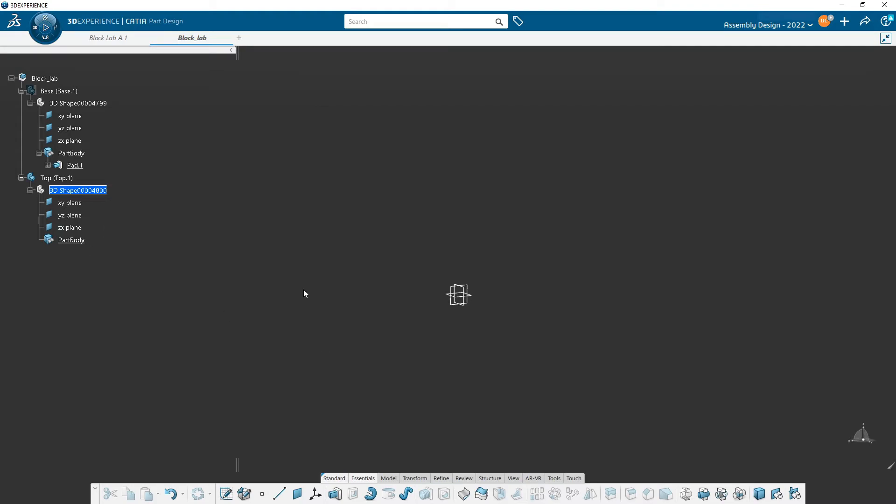
- Sketch a centered rectangle about 34 mm wide around the origin on the Top part's xy plane
{"action": "left_click", "coordinate": [75, 205]}
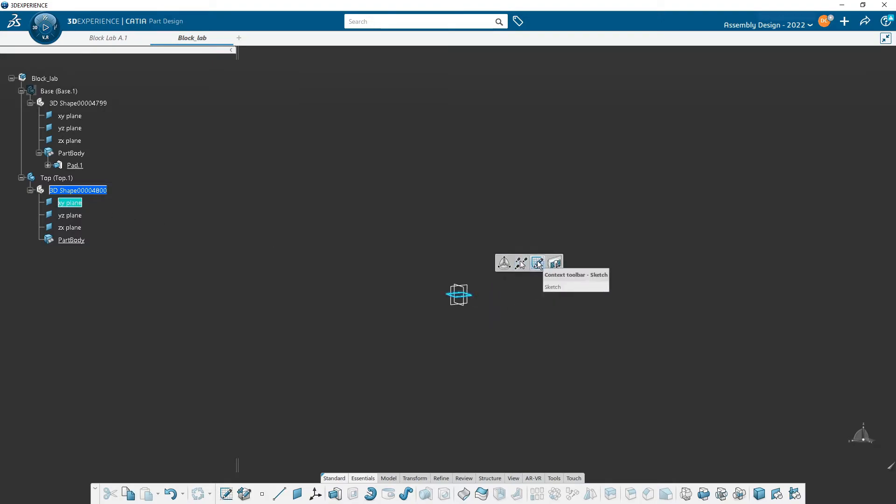
{"action": "left_click", "coordinate": [538, 263]}
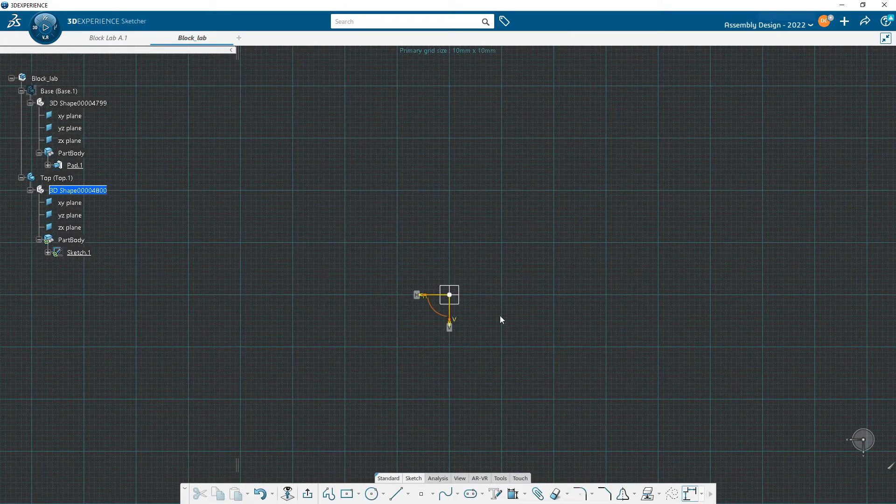
{"action": "left_click", "coordinate": [347, 493]}
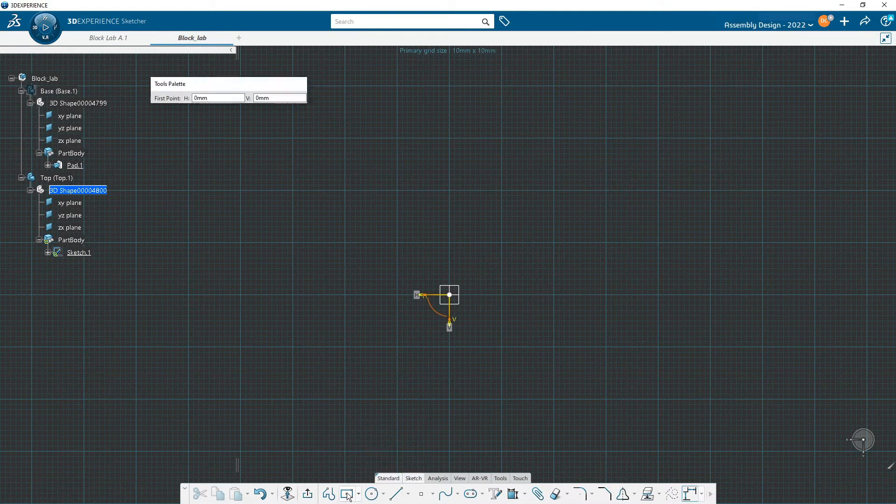
{"action": "left_click", "coordinate": [452, 297]}
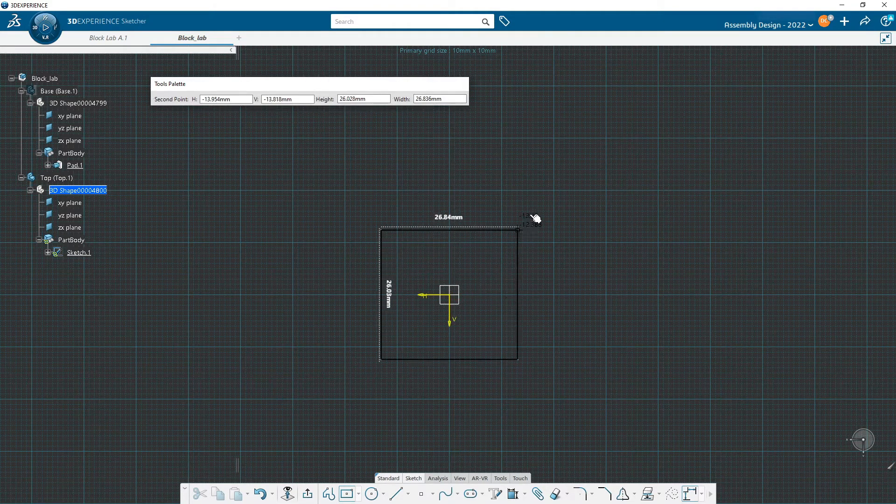
{"action": "left_click", "coordinate": [538, 208]}
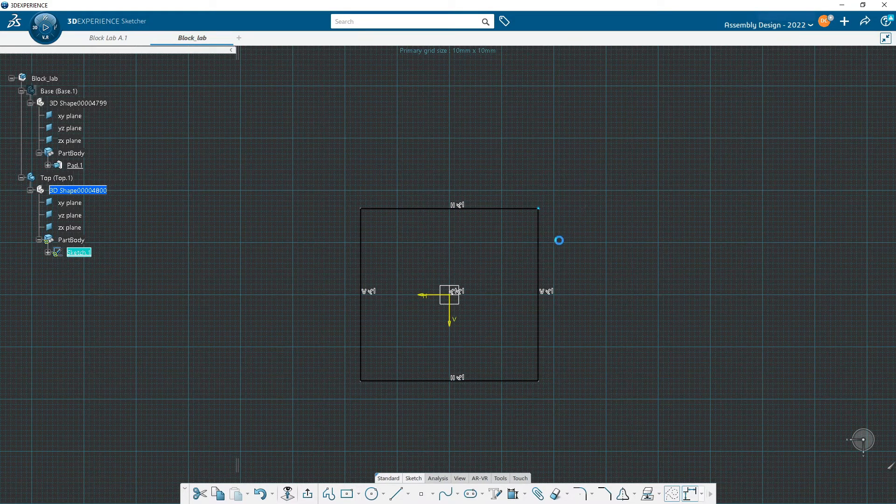
- Dimension the rectangle's vertical side and set its length to 50 mm
{"action": "left_click", "coordinate": [538, 246]}
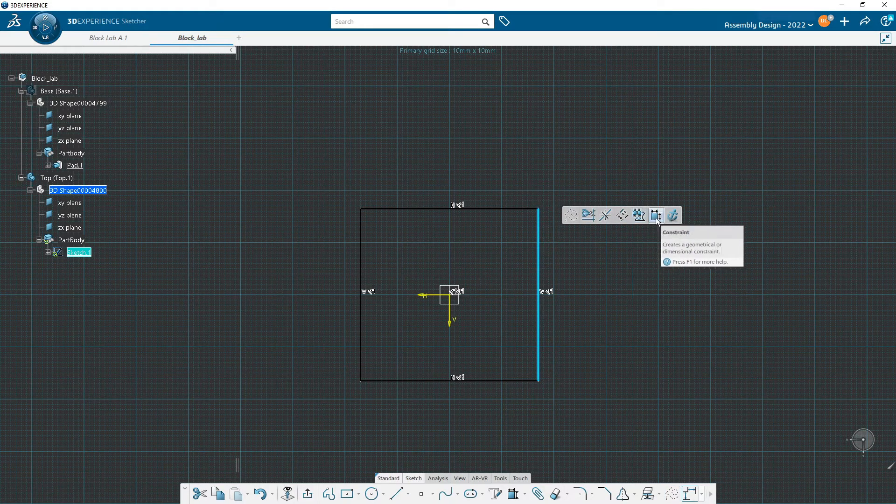
{"action": "left_click", "coordinate": [655, 216]}
{"action": "left_click", "coordinate": [593, 239]}
{"action": "type", "text": "50"}
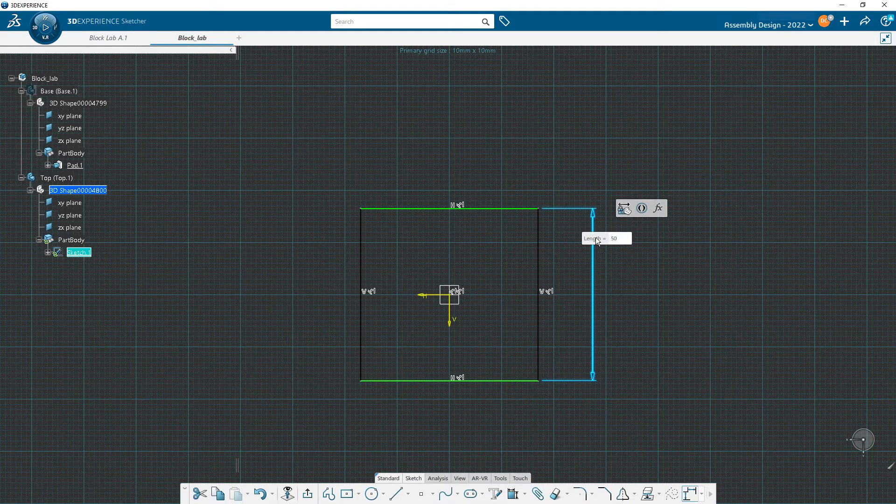
{"action": "key", "text": "Return"}
{"action": "left_click", "coordinate": [564, 202]}
- Dimension the rectangle's upper horizontal side and set its length to 50 mm
{"action": "left_click", "coordinate": [505, 164]}
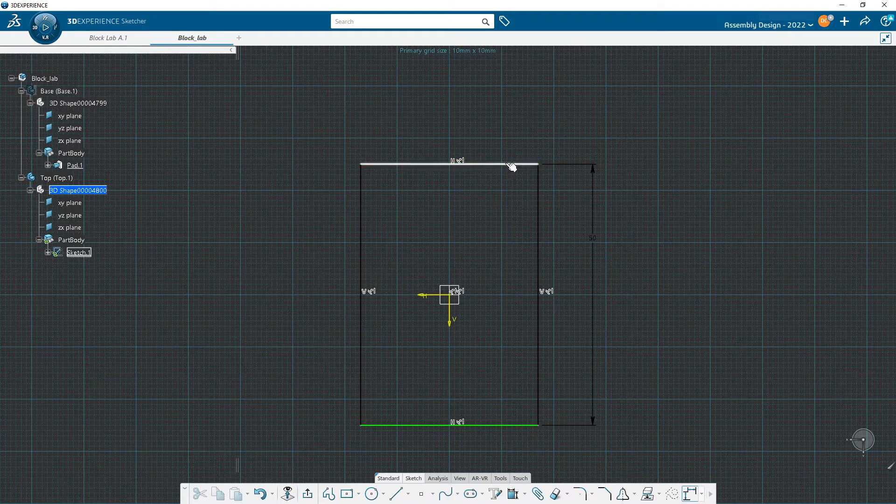
{"action": "left_click", "coordinate": [620, 131]}
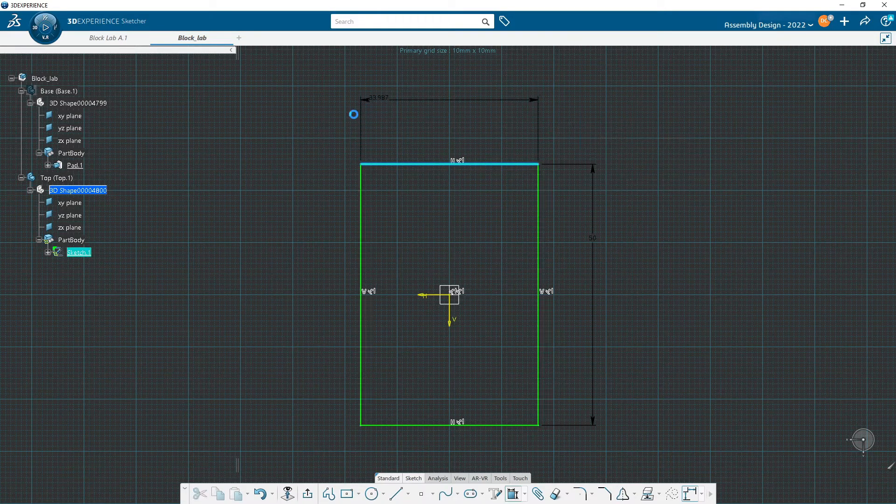
{"action": "left_click", "coordinate": [314, 124]}
{"action": "type", "text": "50"}
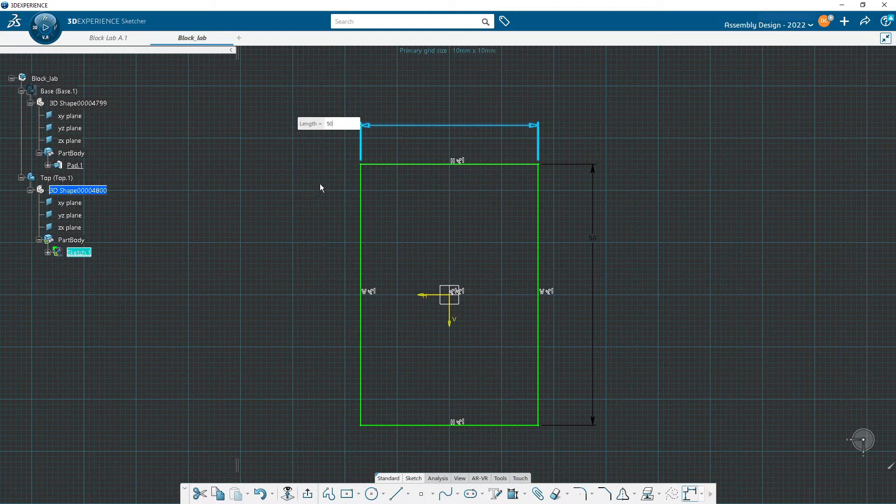
{"action": "key", "text": "Return"}
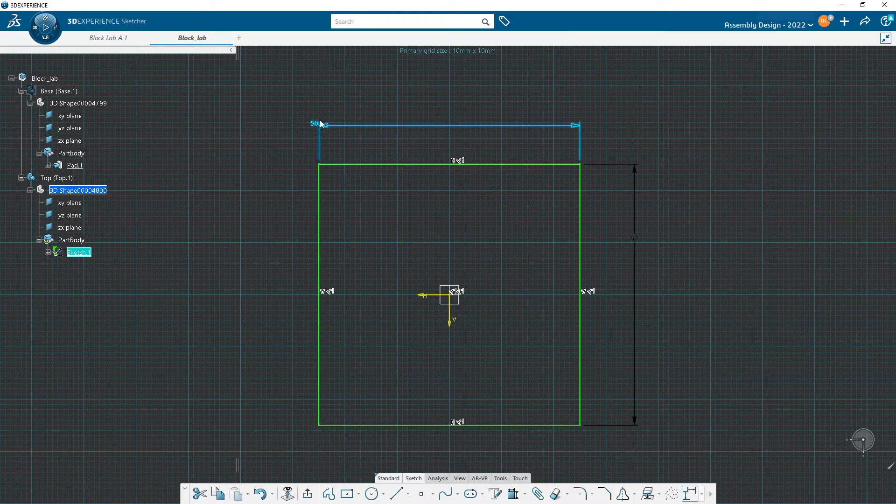
{"action": "left_click", "coordinate": [274, 225]}
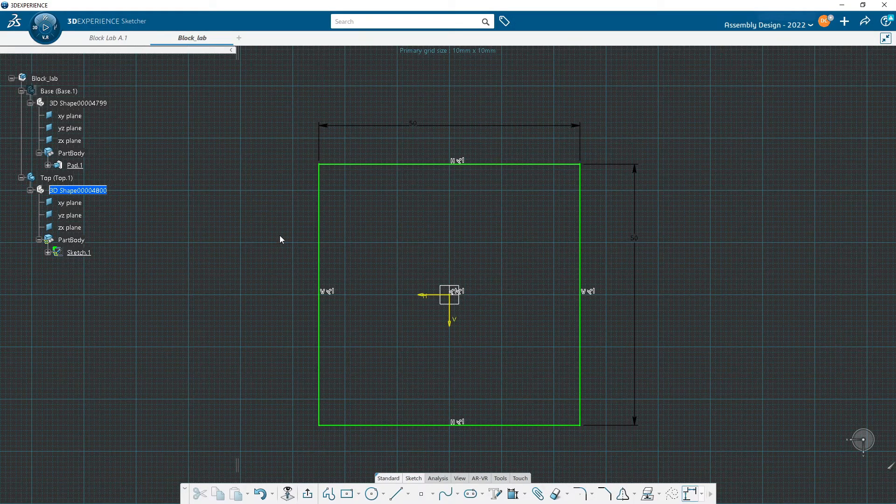
- Exit the sketch and pad the square profile upward into a thin plate
{"action": "left_click", "coordinate": [309, 493]}
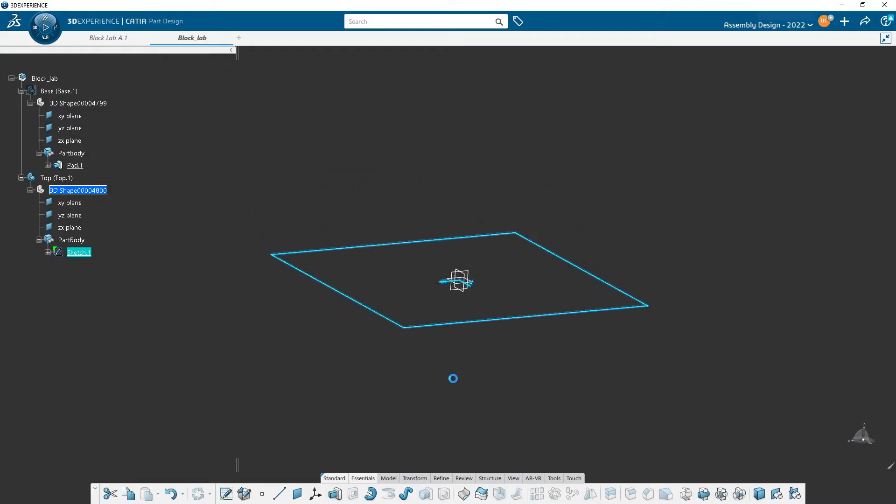
{"action": "left_click", "coordinate": [335, 493]}
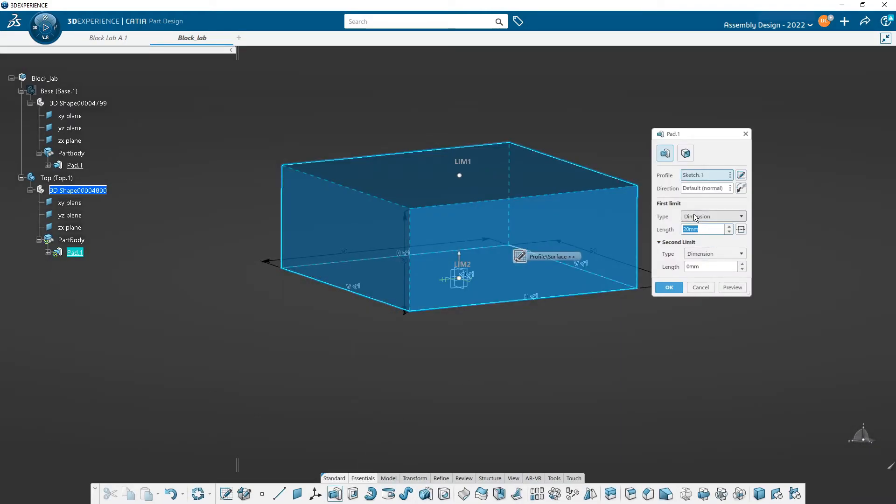
{"action": "key", "text": "Return"}
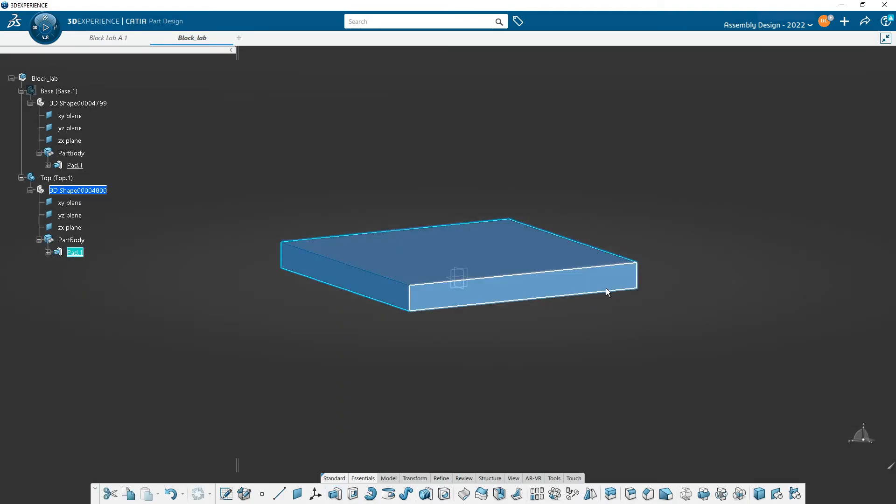
{"action": "left_click", "coordinate": [518, 159]}
- Set the fill color of the Top part's PartBody to bright green in its graphic properties
{"action": "middle_click_drag", "start_coordinate": [564, 178], "coordinate": [532, 246]}
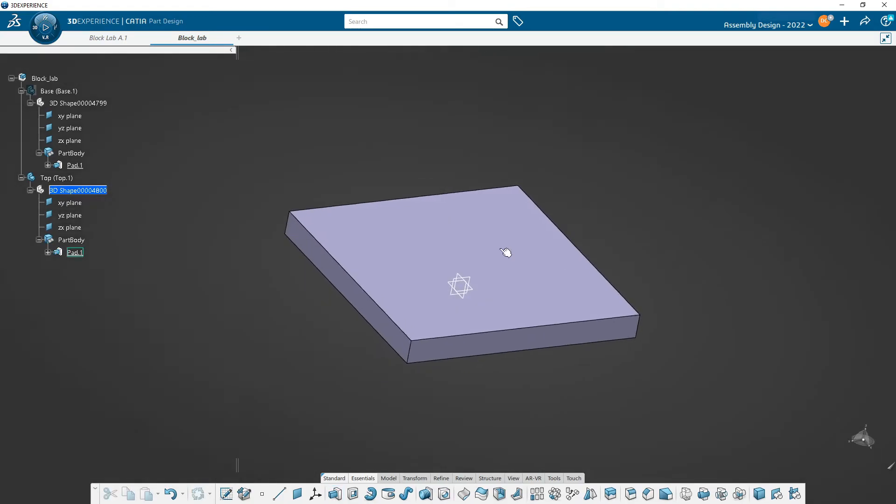
{"action": "right_click", "coordinate": [76, 240]}
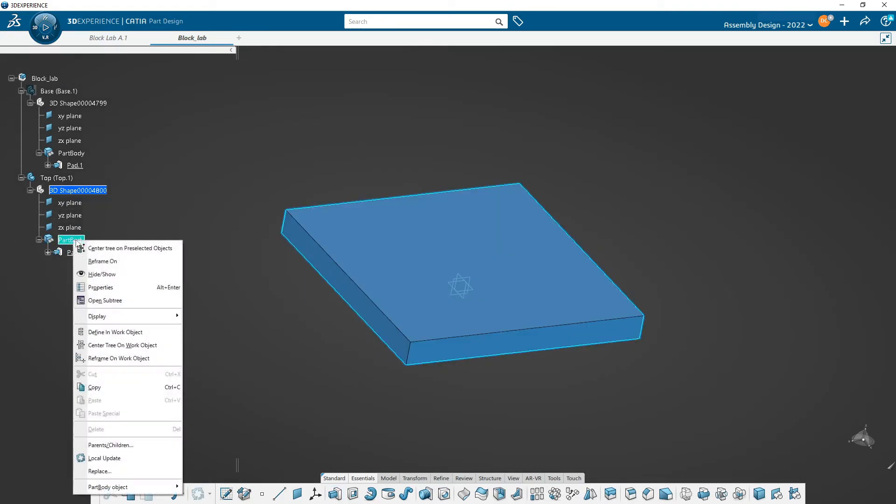
{"action": "left_click", "coordinate": [105, 288]}
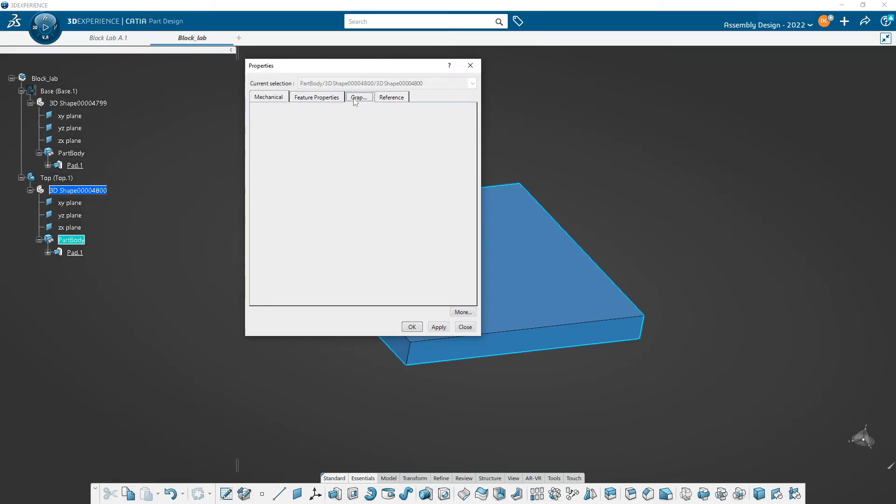
{"action": "left_click", "coordinate": [357, 97]}
{"action": "left_click", "coordinate": [287, 131]}
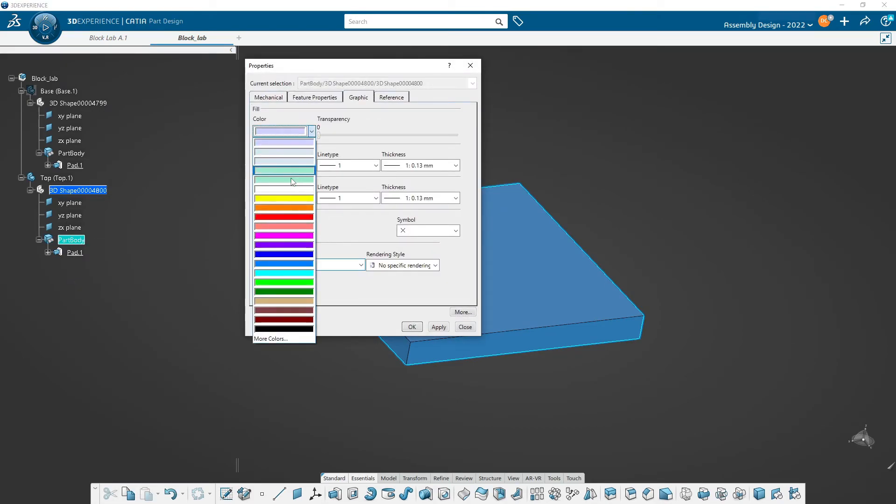
{"action": "left_click", "coordinate": [288, 280]}
{"action": "left_click", "coordinate": [410, 328]}
- Show the hidden Base part again alongside the Top part
{"action": "middle_click_drag", "start_coordinate": [373, 378], "coordinate": [423, 344]}
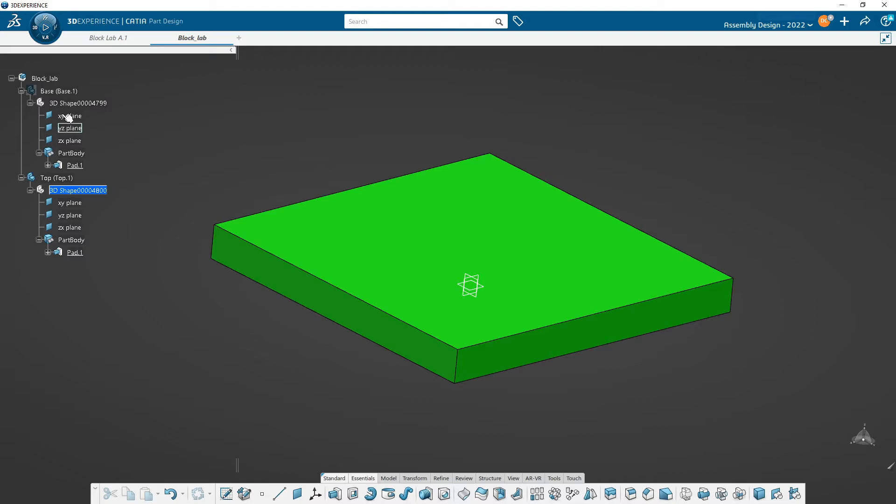
{"action": "right_click", "coordinate": [58, 92]}
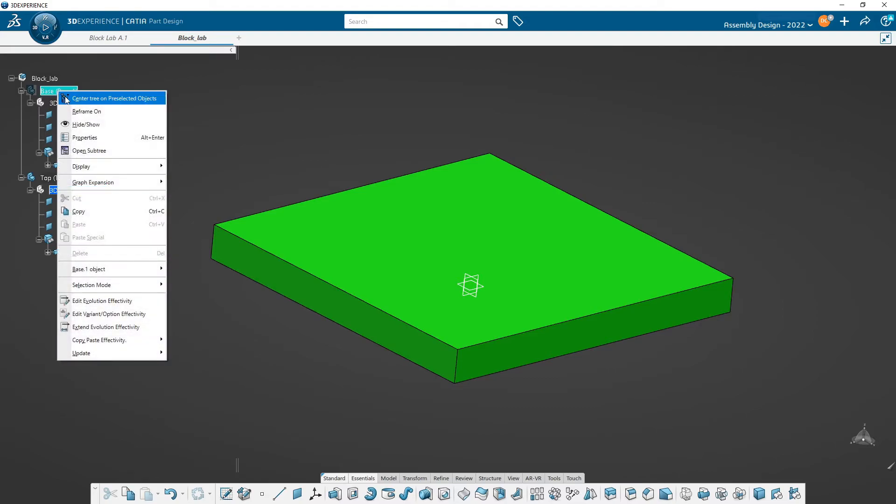
{"action": "left_click", "coordinate": [96, 133]}
- Examine from several sides how the Base and Top blocks are positioned relative to each other
{"action": "middle_click_drag", "start_coordinate": [194, 298], "coordinate": [456, 340]}
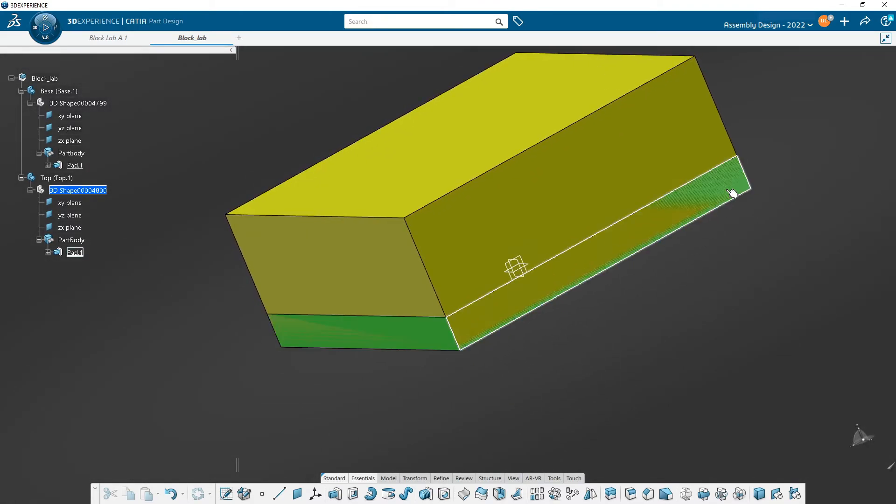
{"action": "middle_click_drag", "start_coordinate": [576, 316], "coordinate": [593, 273]}
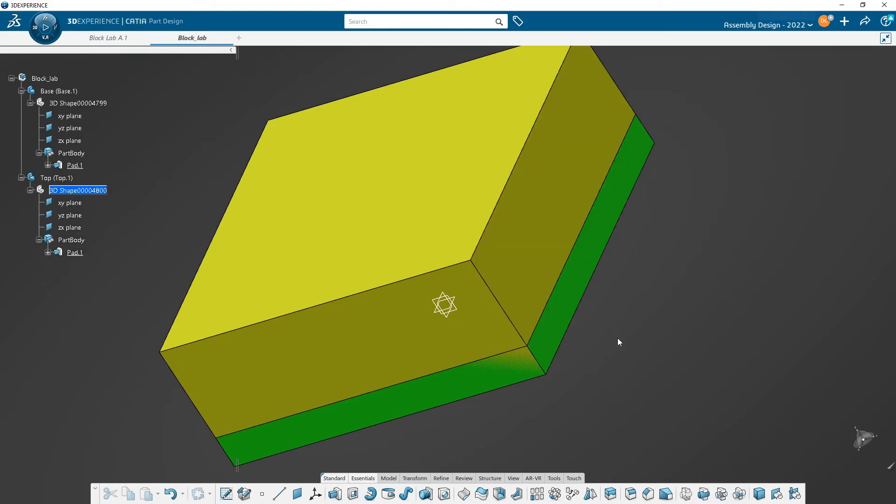
{"action": "middle_click_drag", "start_coordinate": [595, 353], "coordinate": [522, 379]}
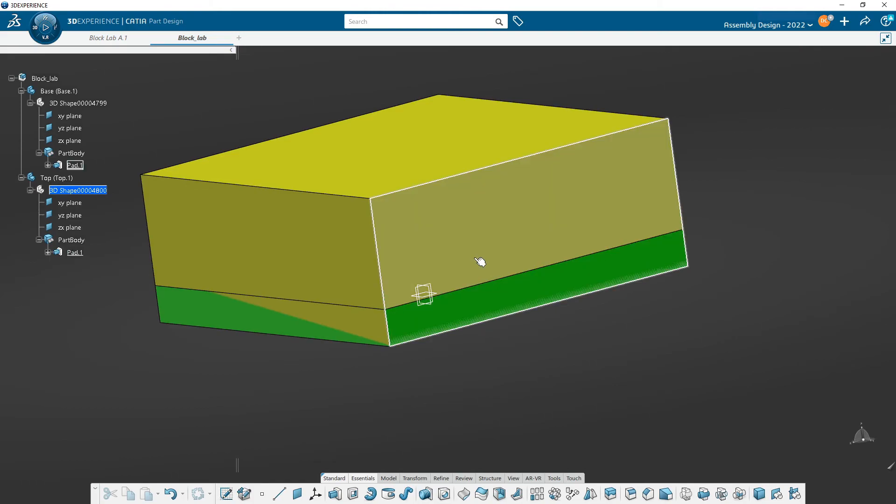
{"action": "middle_click_drag", "start_coordinate": [481, 261], "coordinate": [588, 376]}
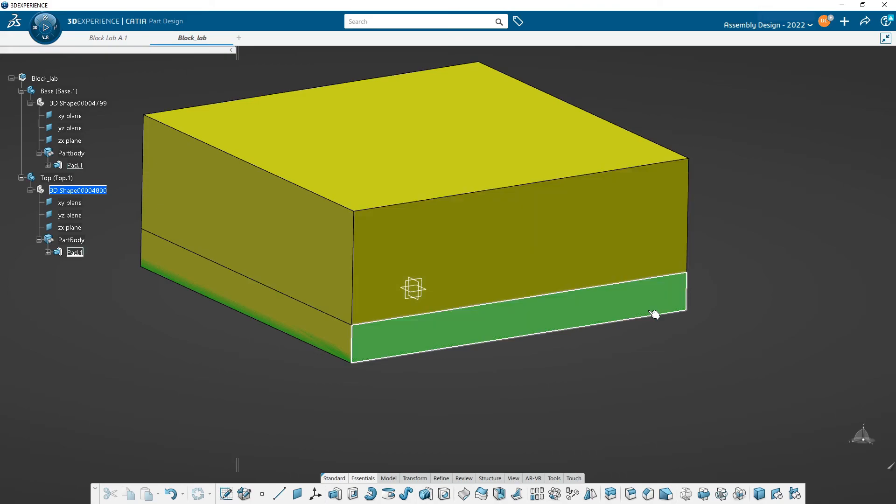
{"action": "middle_click_drag", "start_coordinate": [654, 360], "coordinate": [680, 377]}
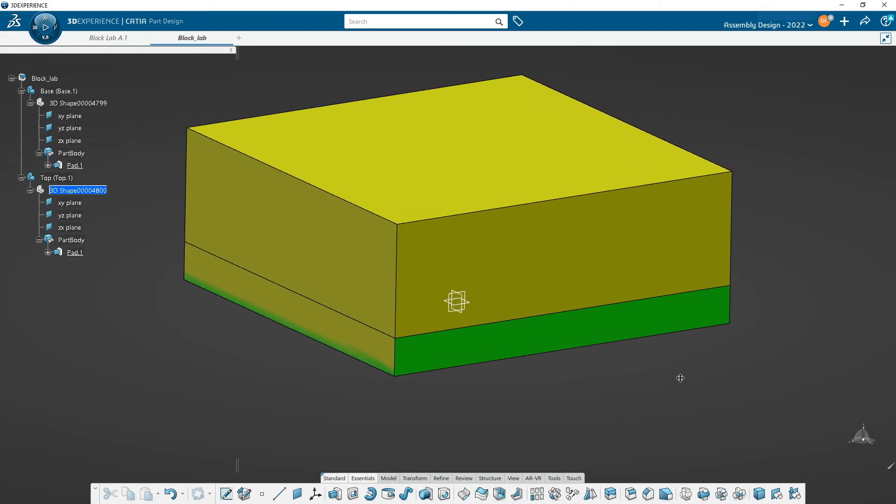
{"action": "middle_click_drag", "start_coordinate": [504, 378], "coordinate": [503, 388], "text": "ctrl"}
{"action": "middle_click_drag", "start_coordinate": [490, 303], "coordinate": [490, 280]}
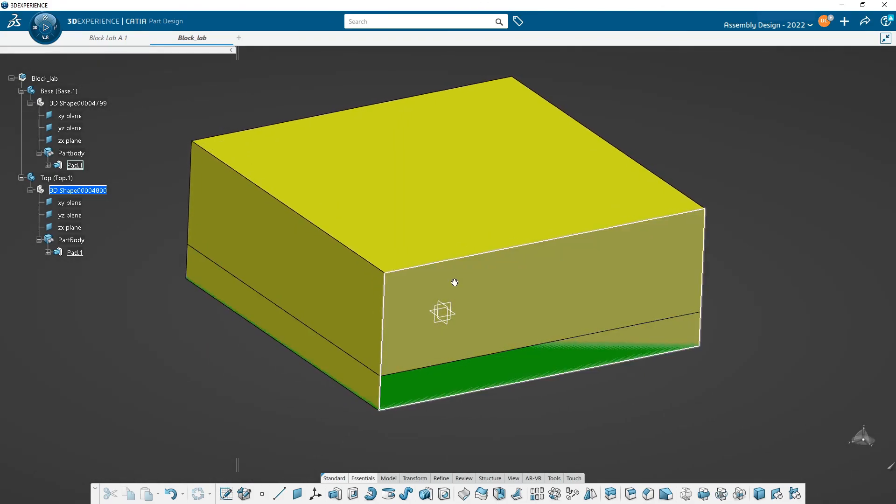
{"action": "scroll", "coordinate": [455, 287], "scroll_direction": "down", "scroll_amount": 2}
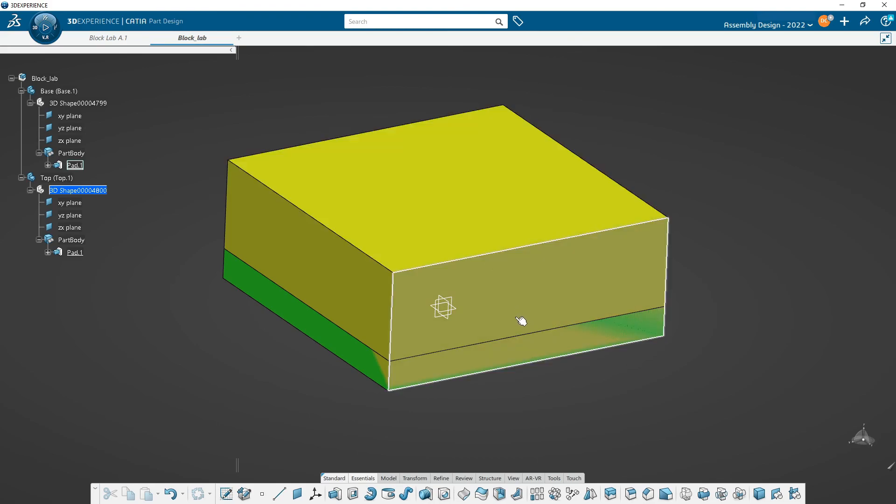
{"action": "middle_click_drag", "start_coordinate": [505, 303], "coordinate": [474, 290]}
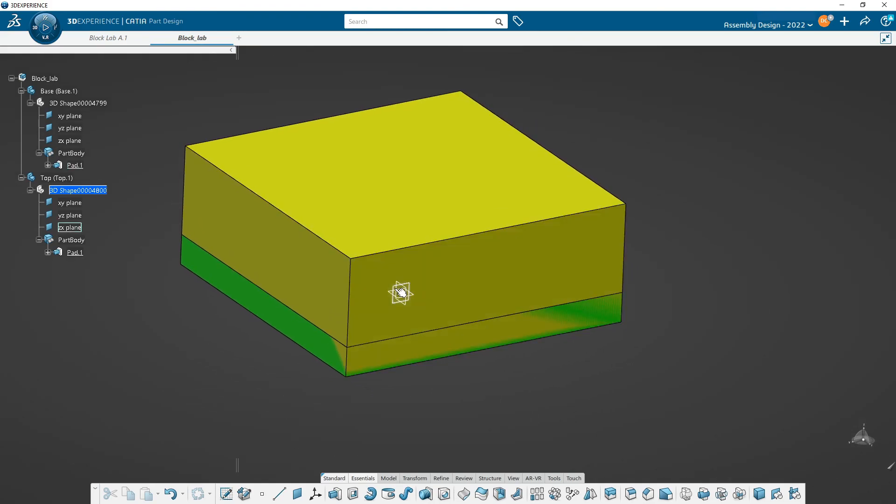